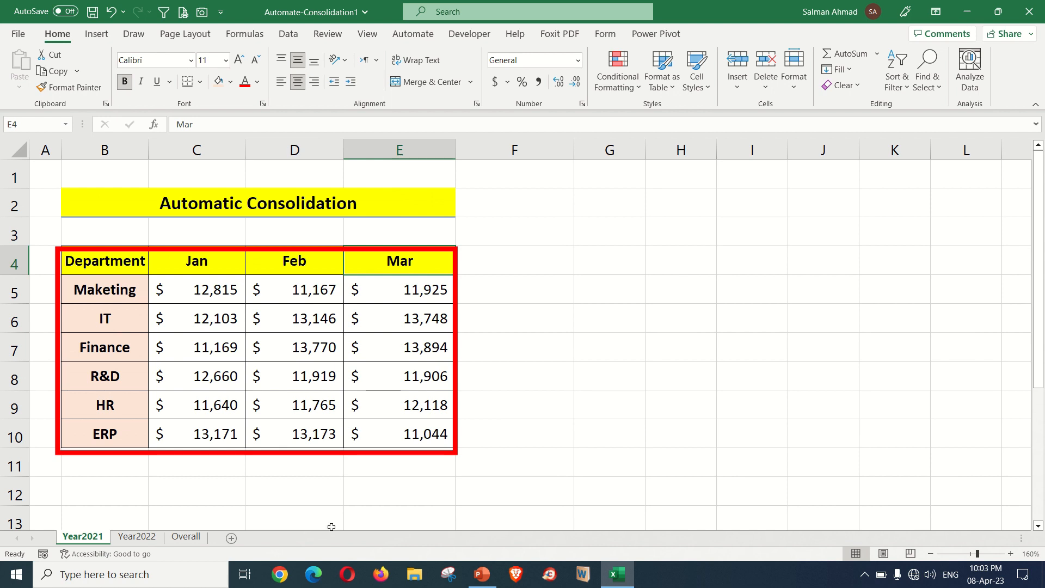
Review the Year2022 and Overall sheets, and return to the Year2021 sheet to compare the department tables.
{"action": "left_click", "coordinate": [137, 537]}
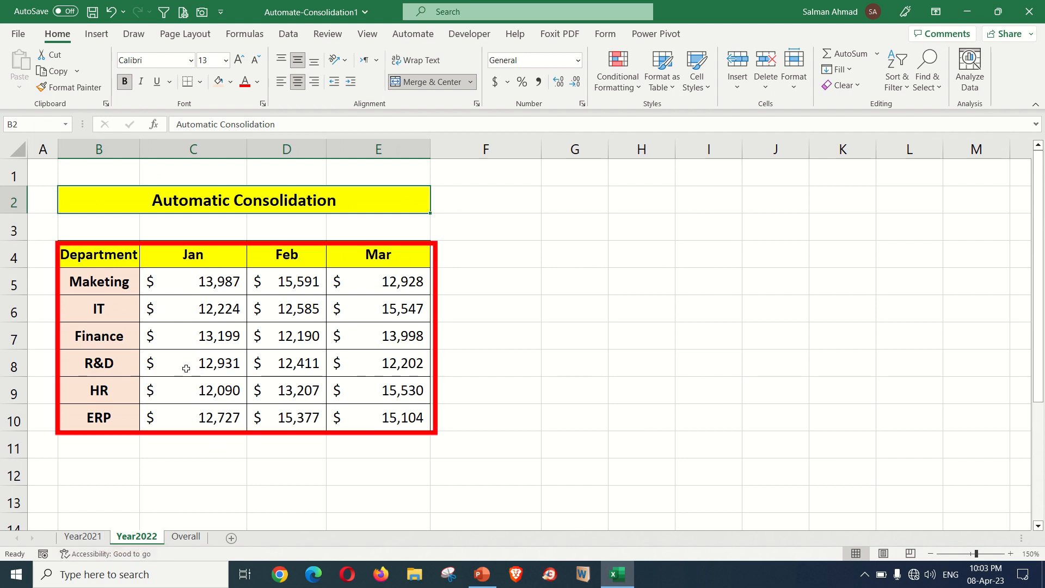
{"action": "left_click", "coordinate": [194, 536]}
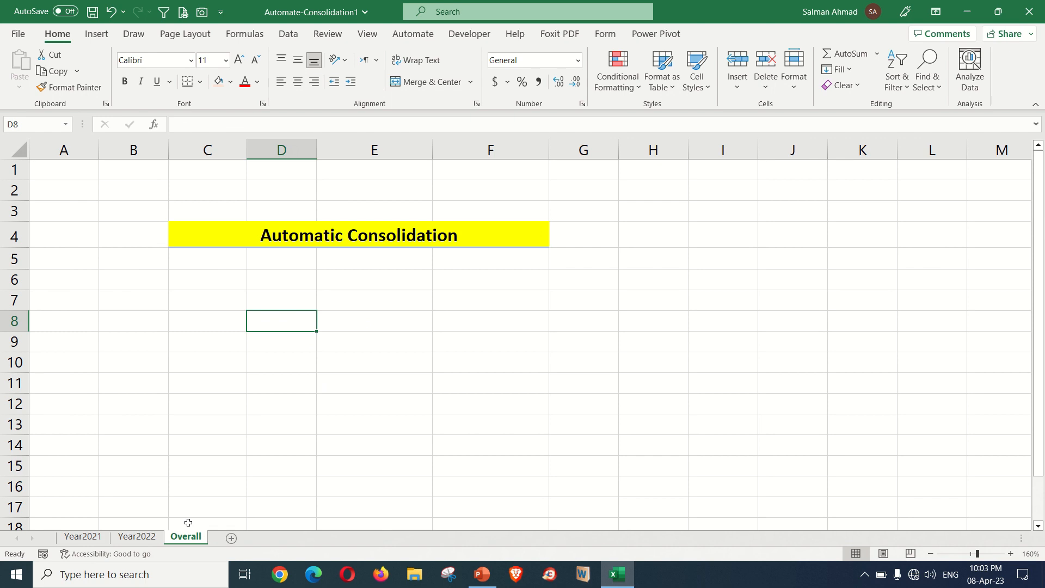
{"action": "left_click", "coordinate": [87, 537]}
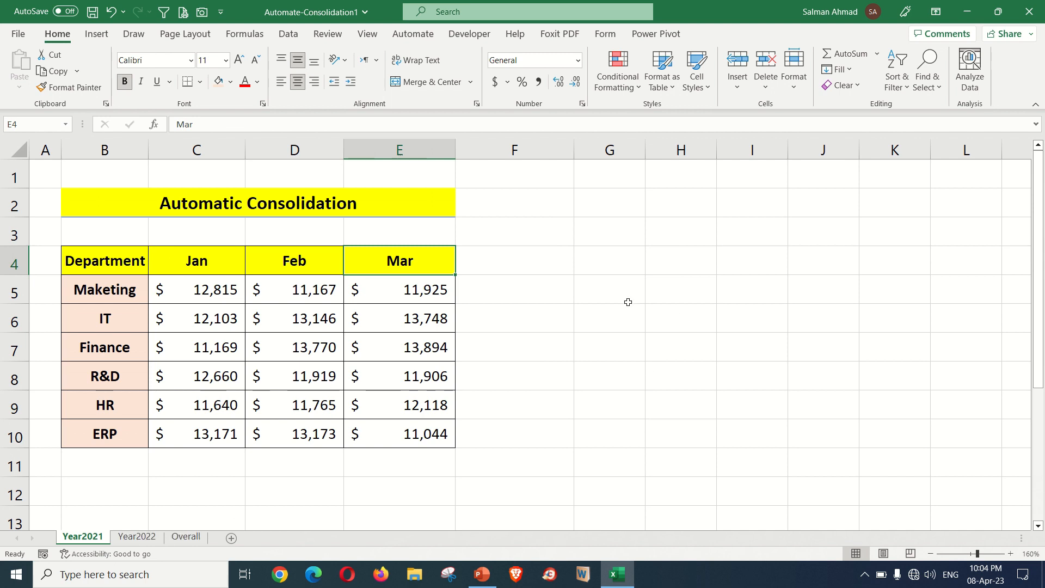
Start a Consolidate operation at cell C6 of the Overall sheet, with Sum as its function.
{"action": "left_click", "coordinate": [197, 537]}
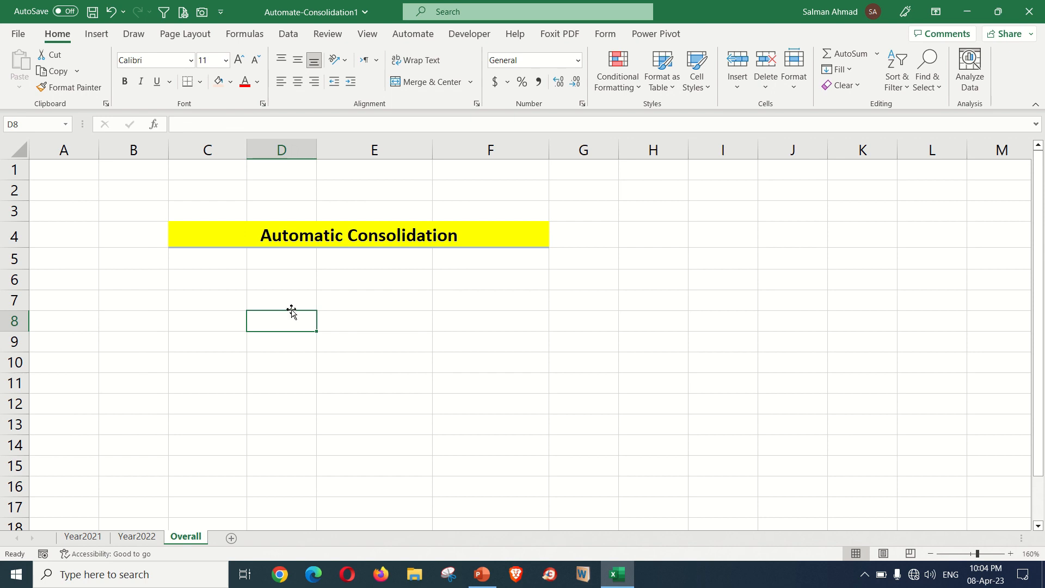
{"action": "left_click", "coordinate": [305, 239]}
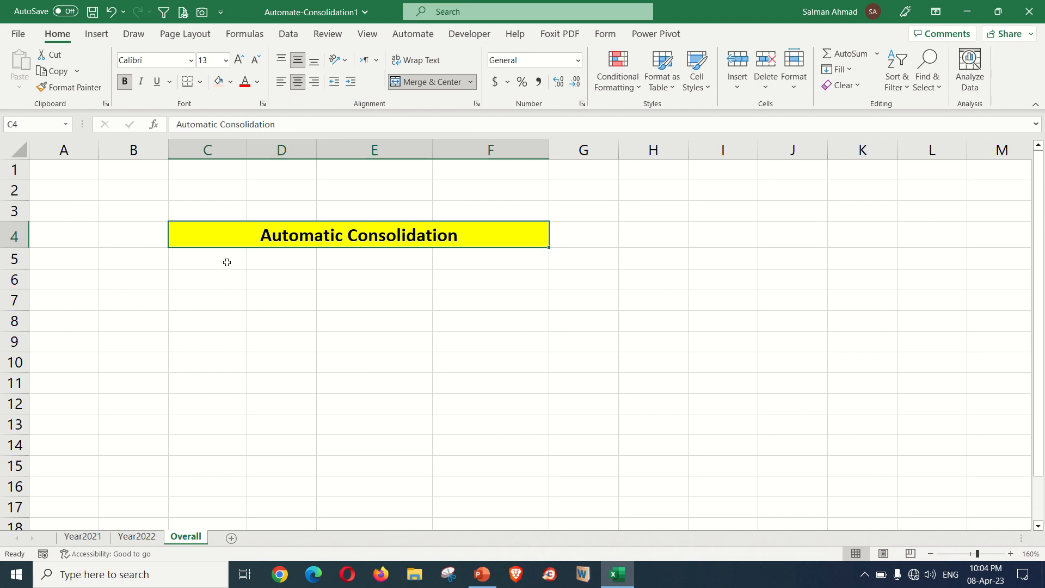
{"action": "left_click", "coordinate": [225, 278]}
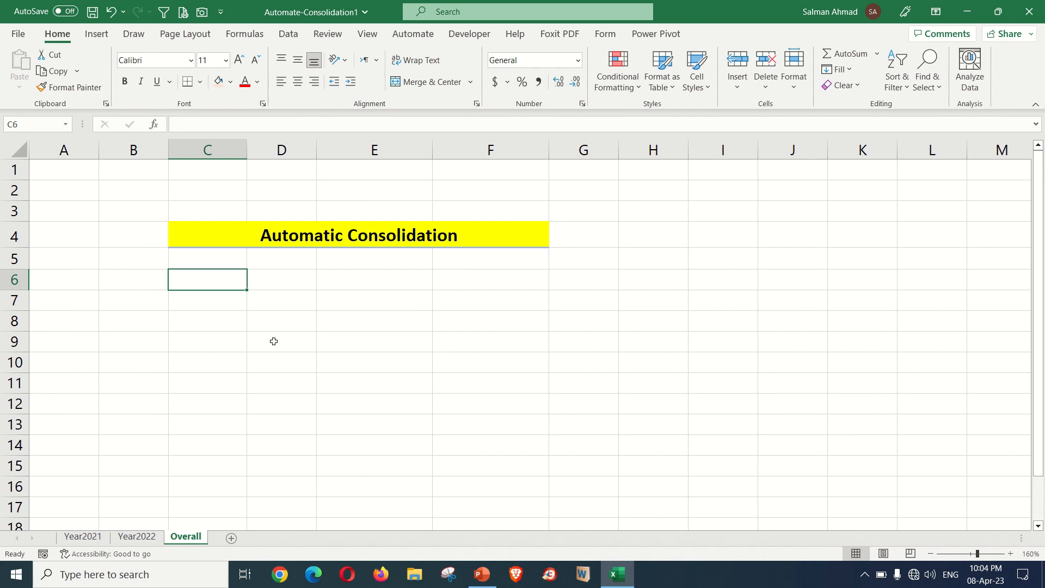
{"action": "left_click", "coordinate": [286, 37]}
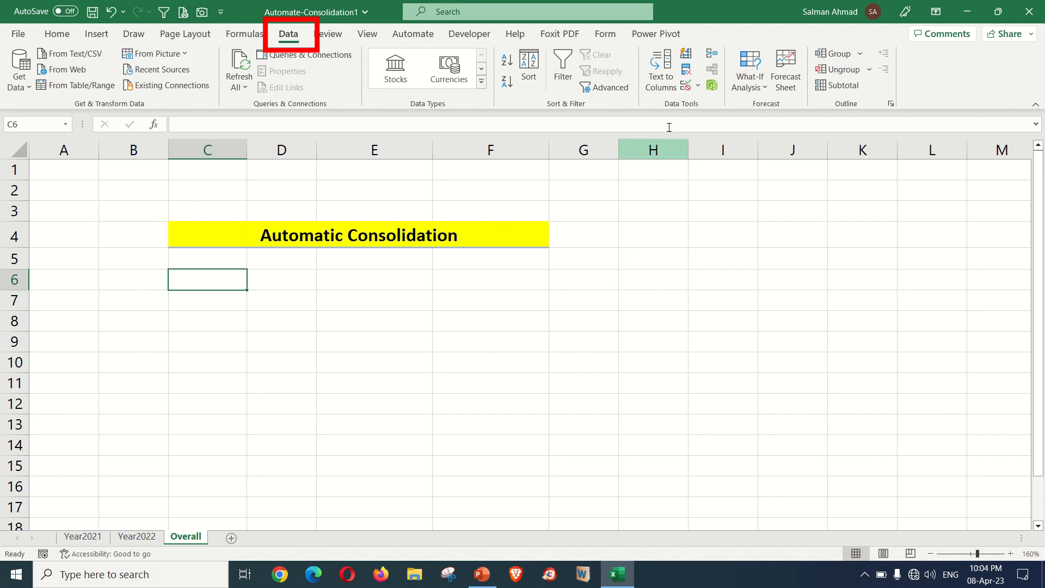
{"action": "left_click", "coordinate": [708, 53]}
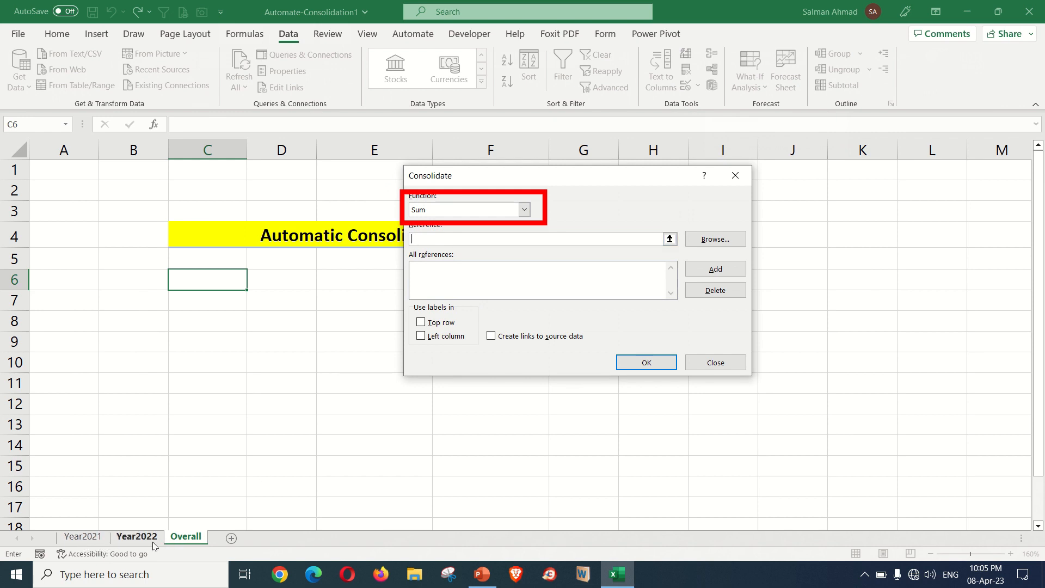
{"action": "left_click", "coordinate": [524, 211]}
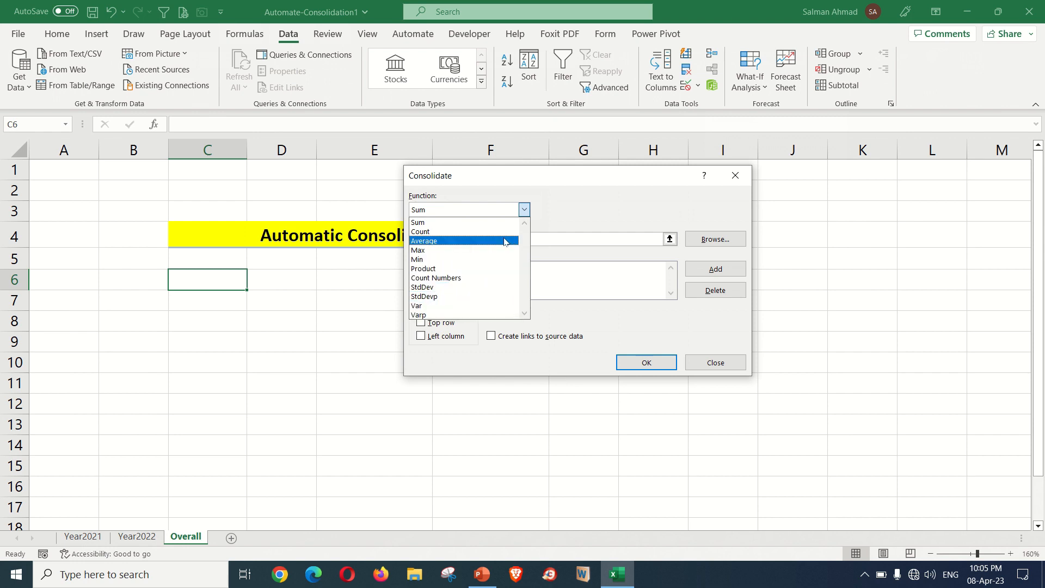
{"action": "left_click", "coordinate": [462, 228]}
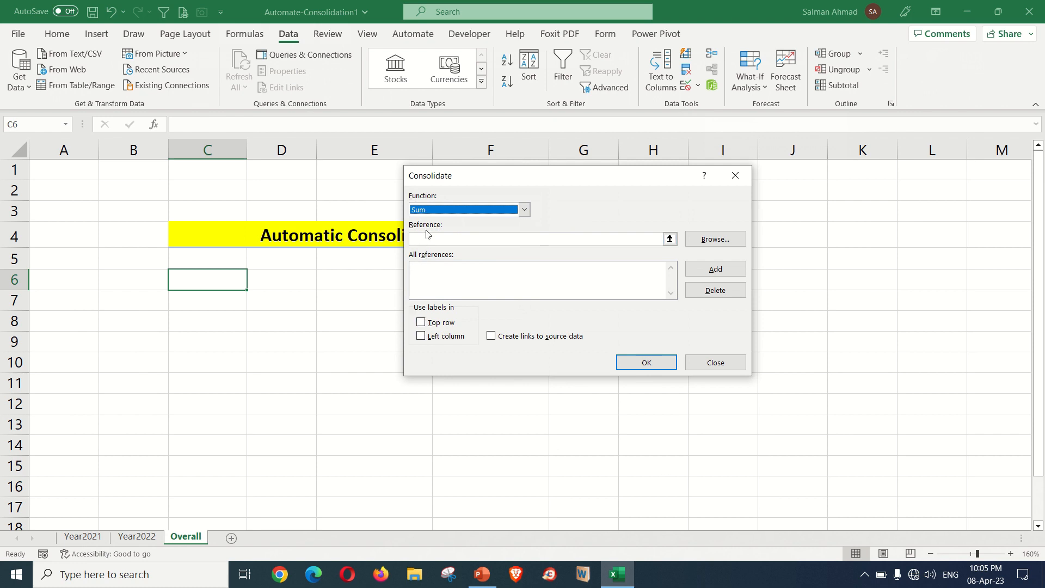
Add the Year2021 department table, range B4:E10, to the consolidation references.
{"action": "left_click", "coordinate": [555, 244]}
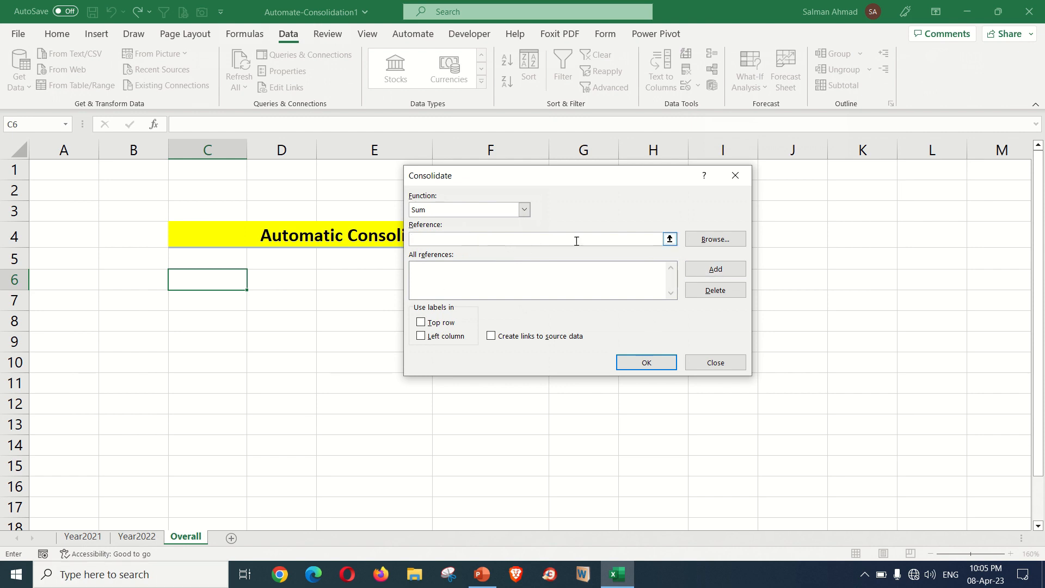
{"action": "left_click", "coordinate": [665, 239]}
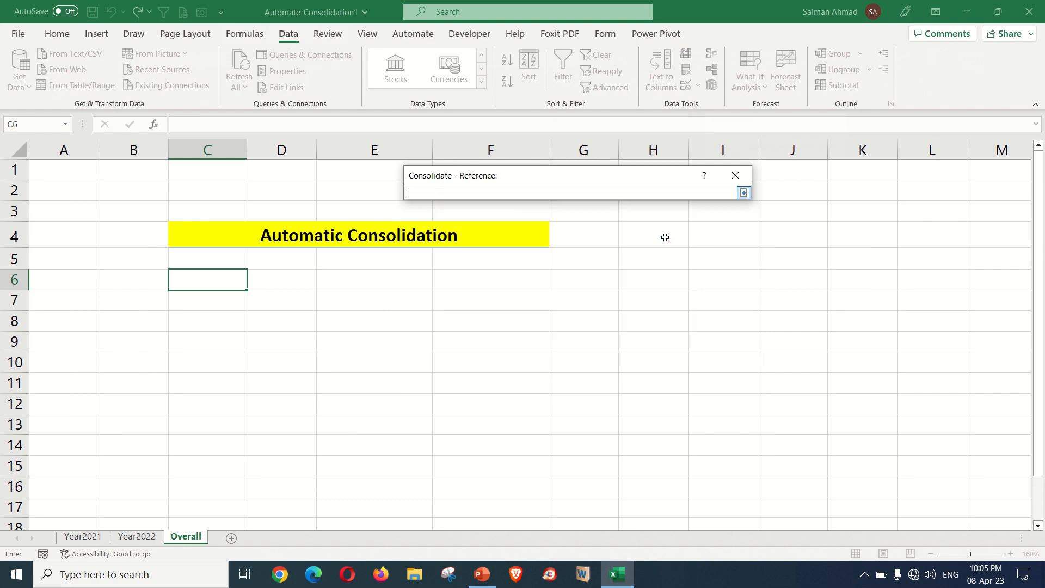
{"action": "left_click", "coordinate": [91, 535]}
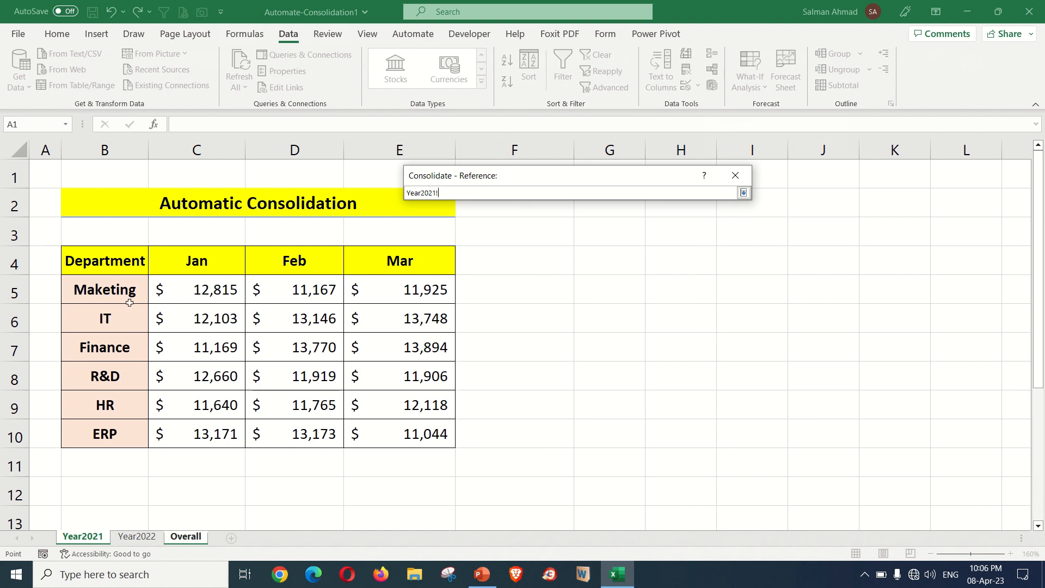
{"action": "left_click_drag", "start_coordinate": [119, 264], "coordinate": [384, 433]}
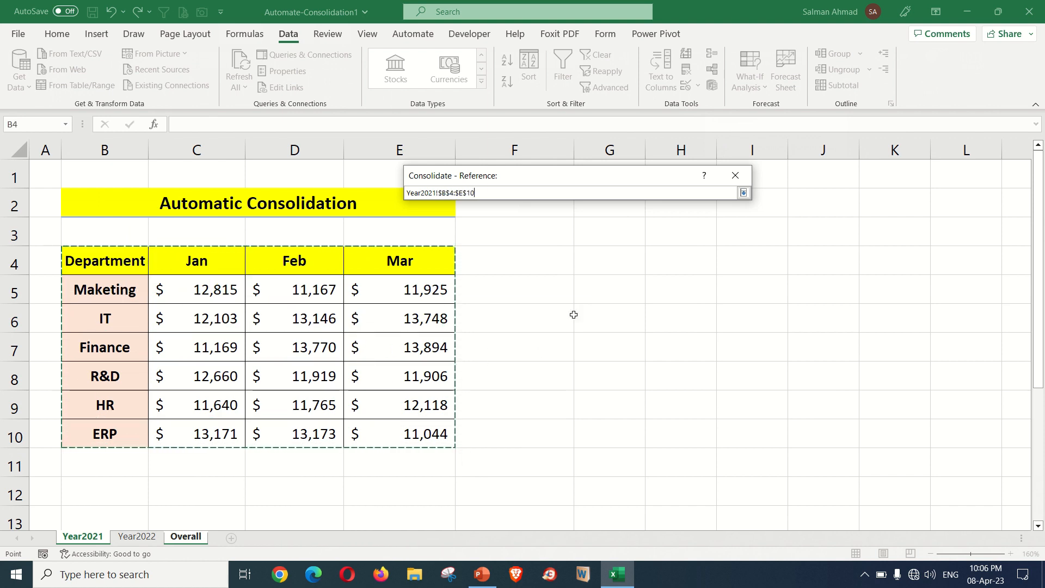
{"action": "left_click", "coordinate": [744, 194]}
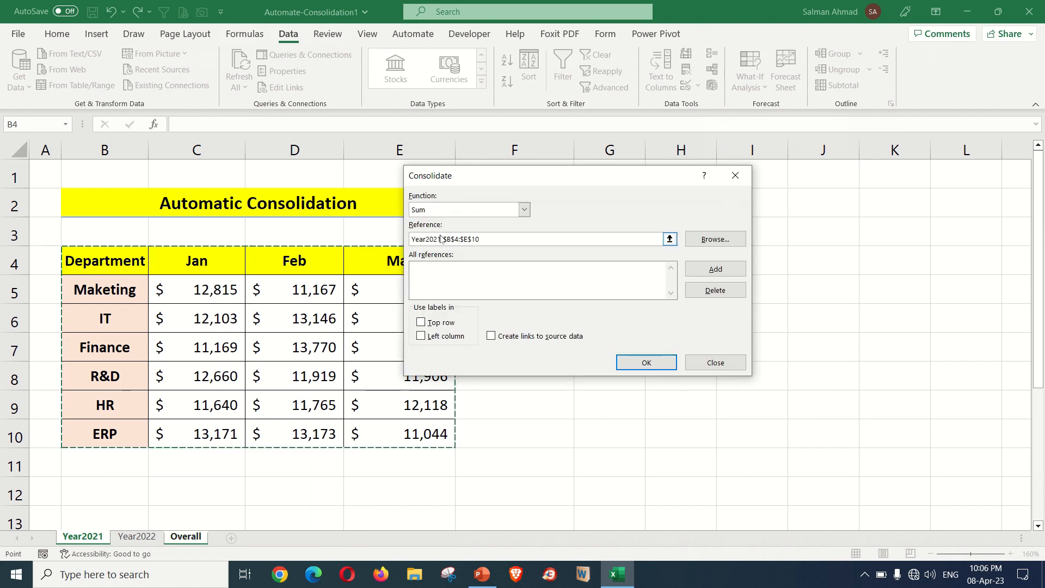
{"action": "left_click", "coordinate": [714, 269]}
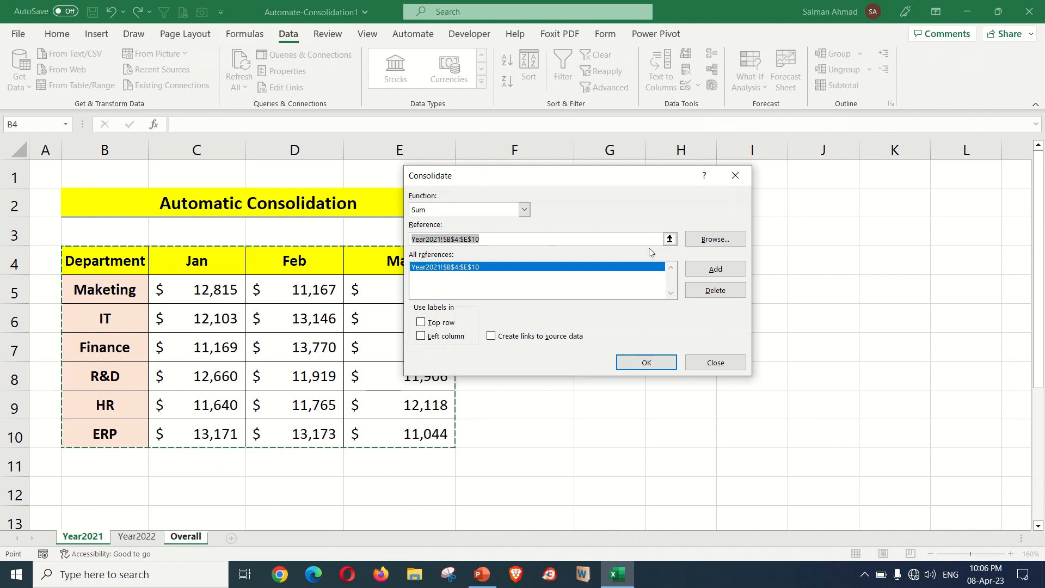
Add the Year2022 department table, range B4:E10, to the consolidation references.
{"action": "left_click", "coordinate": [669, 239]}
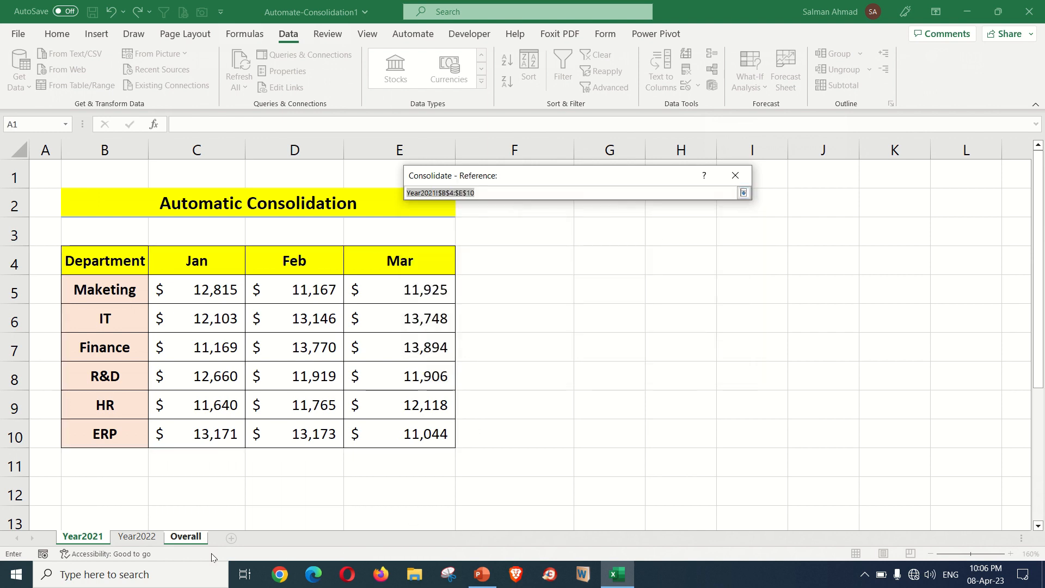
{"action": "left_click", "coordinate": [137, 536]}
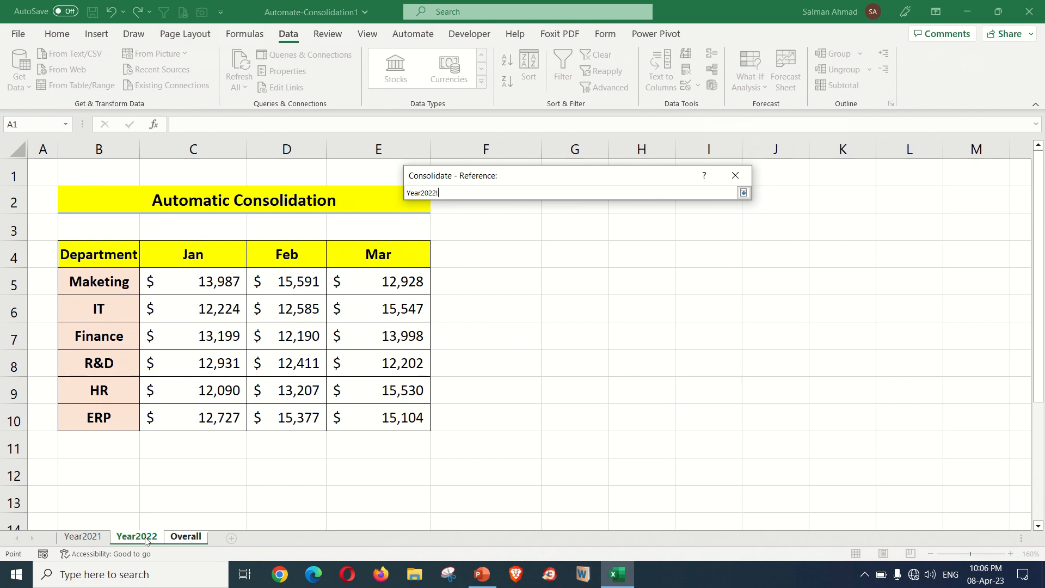
{"action": "left_click_drag", "start_coordinate": [118, 256], "coordinate": [354, 415]}
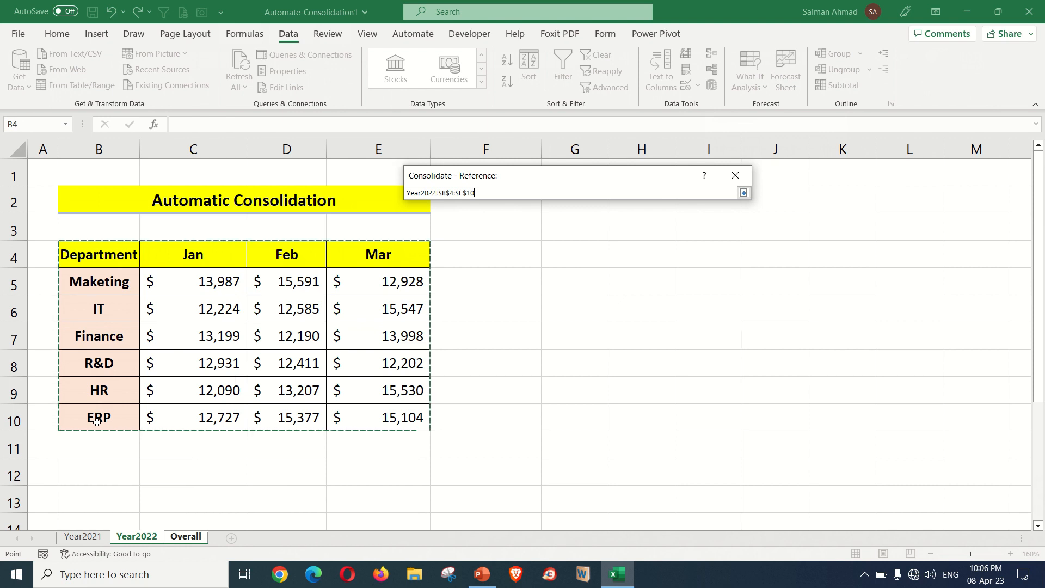
{"action": "left_click", "coordinate": [743, 194]}
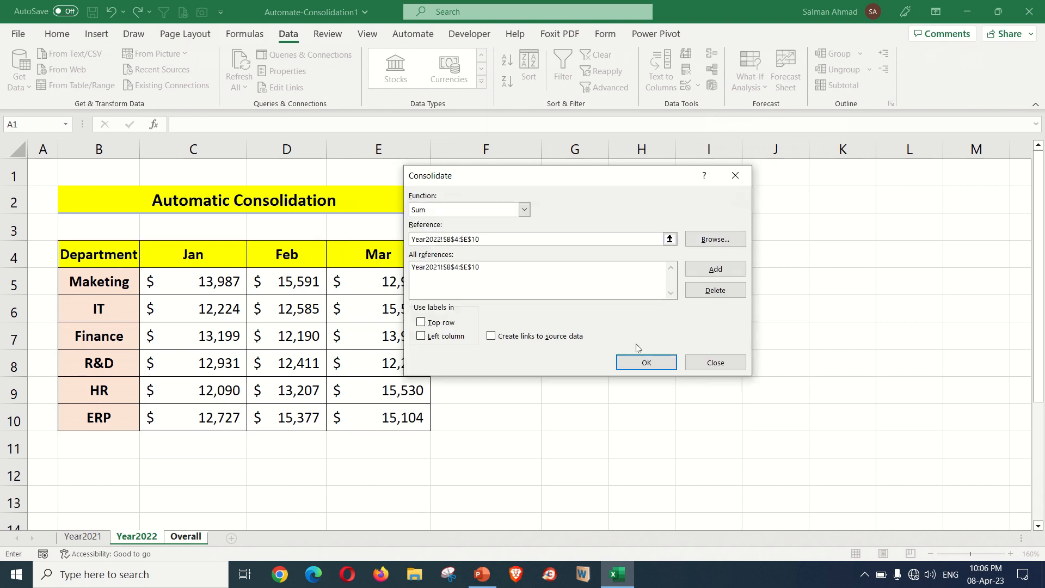
{"action": "left_click", "coordinate": [716, 270]}
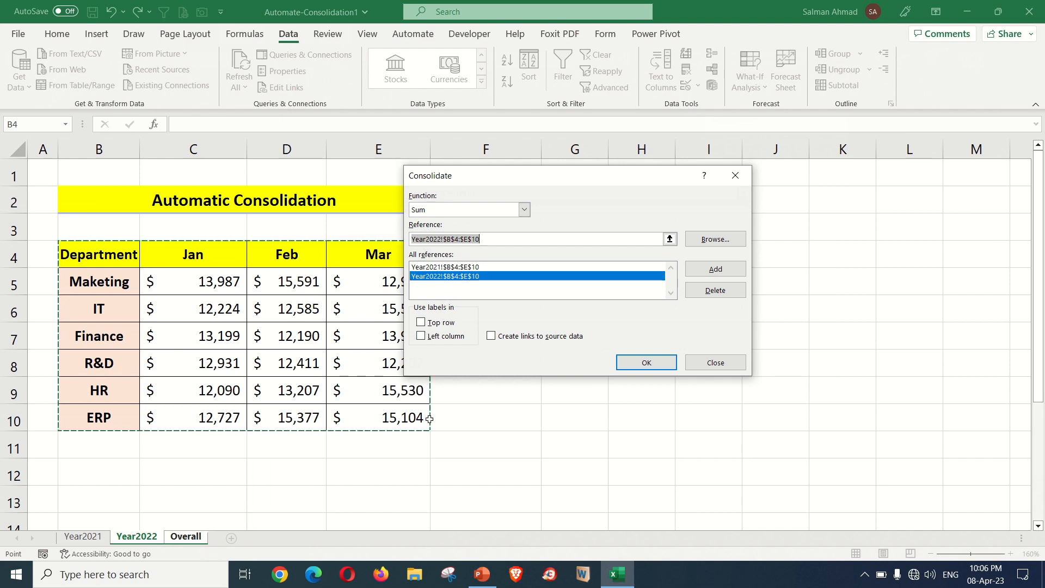
Run the consolidation using top row and left column labels, with links created to the source data.
{"action": "left_click", "coordinate": [421, 322]}
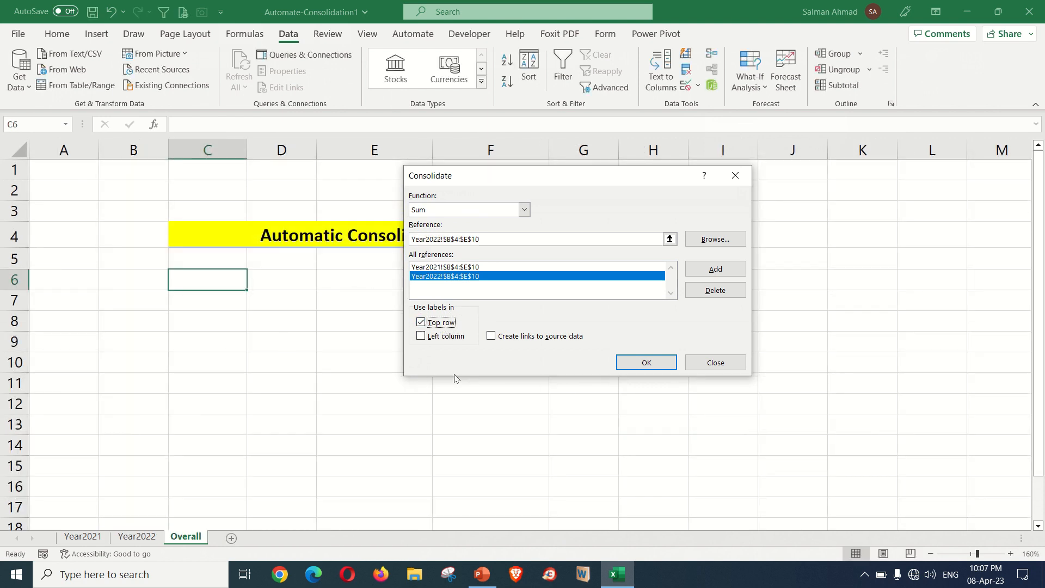
{"action": "left_click", "coordinate": [422, 337]}
{"action": "left_click", "coordinate": [491, 336]}
{"action": "left_click", "coordinate": [645, 362]}
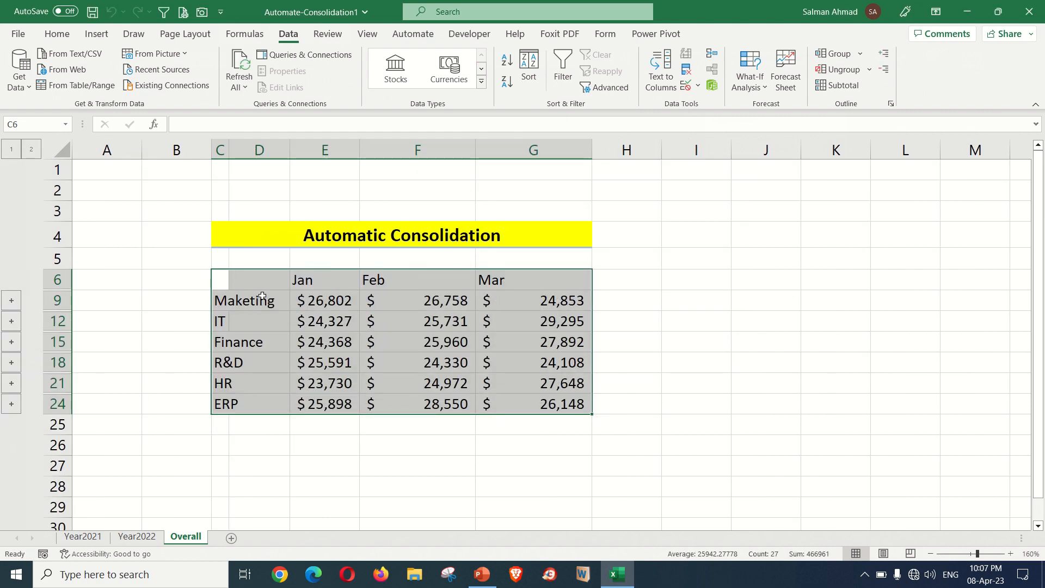
Examine the month headers and department labels of the consolidated table on the Overall sheet.
{"action": "left_click", "coordinate": [340, 278]}
{"action": "left_click", "coordinate": [388, 274]}
{"action": "left_click", "coordinate": [482, 282]}
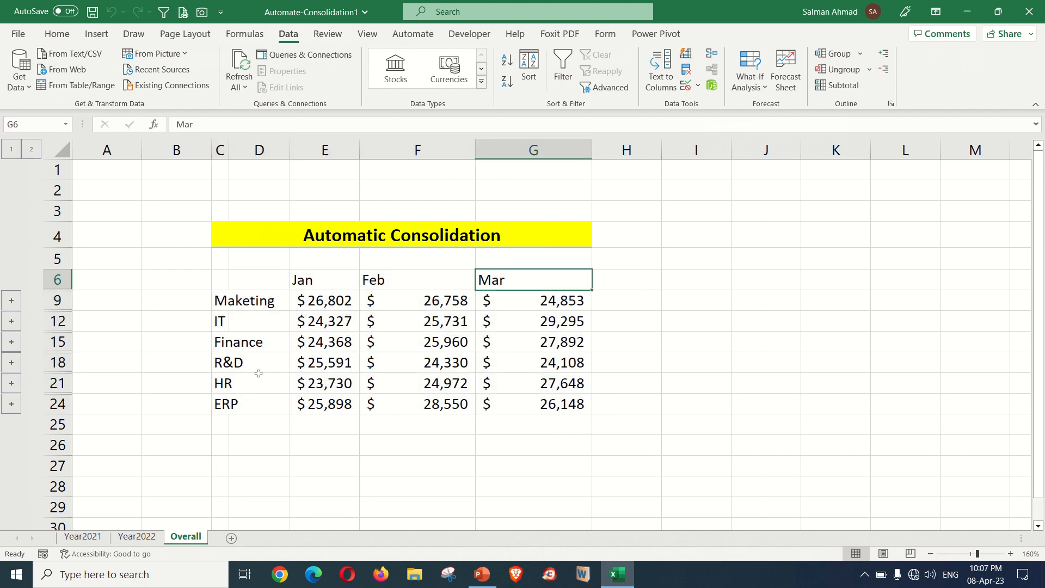
{"action": "left_click", "coordinate": [230, 301]}
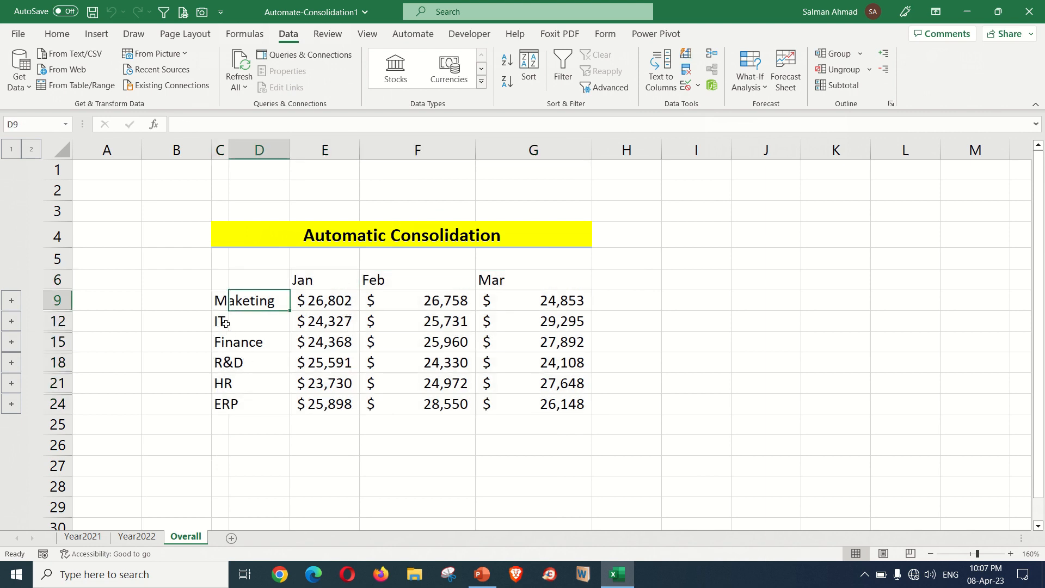
{"action": "left_click", "coordinate": [225, 325]}
{"action": "left_click", "coordinate": [221, 345]}
{"action": "left_click", "coordinate": [231, 363]}
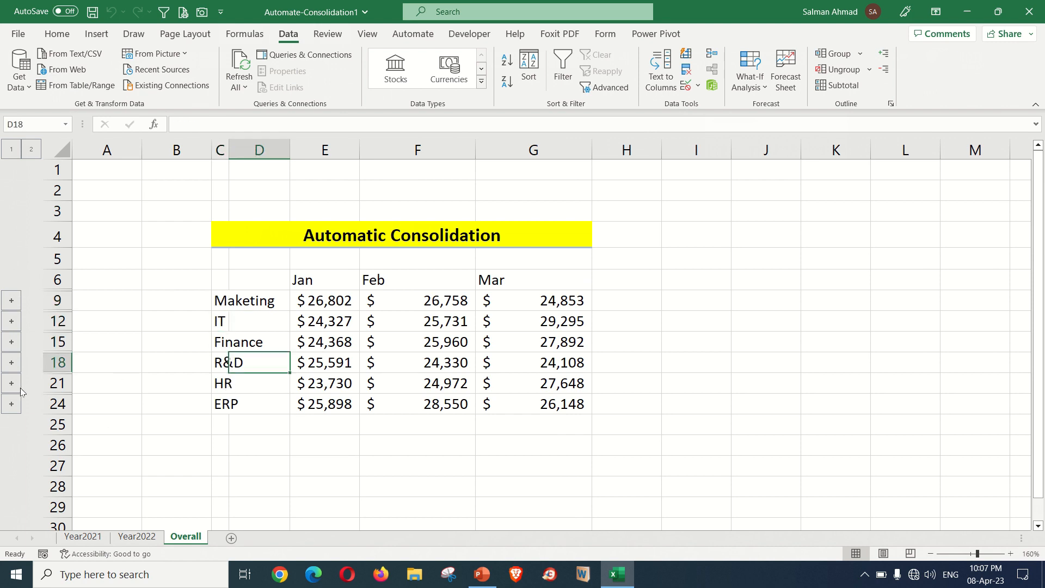
Expand the Maketing group and autofit column D to its source workbook names.
{"action": "left_click", "coordinate": [11, 301]}
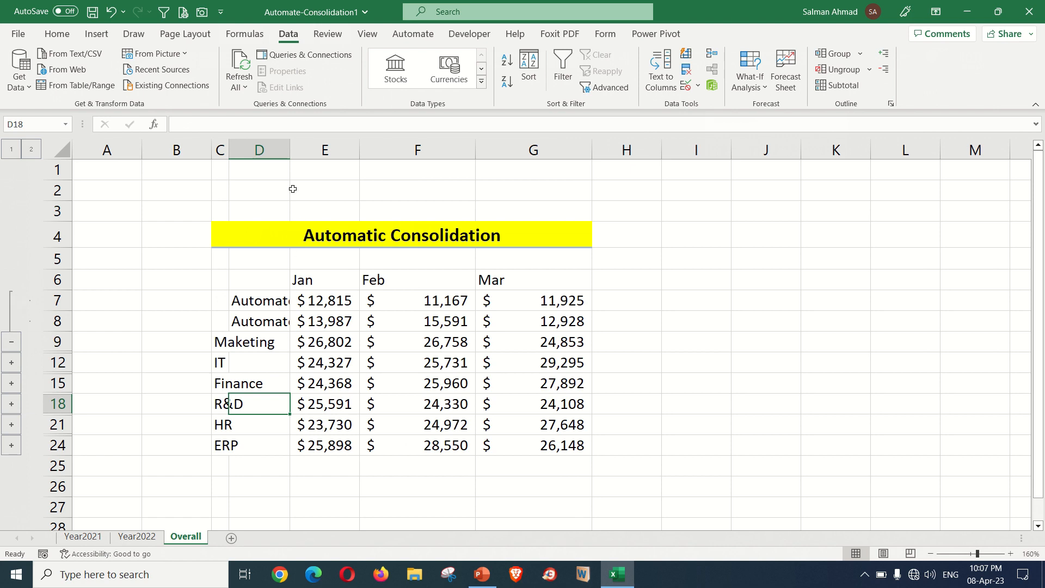
{"action": "left_click_drag", "start_coordinate": [291, 150], "coordinate": [291, 151]}
{"action": "double_click", "coordinate": [291, 151]}
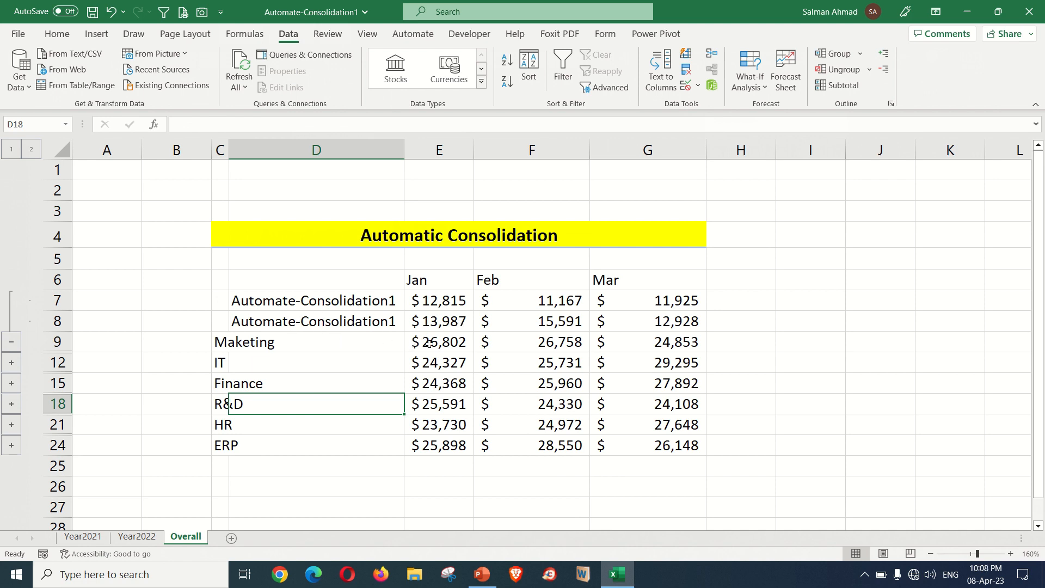
Inspect the Maketing source amounts and monthly sum formulas, and view the IT group's detail rows, collapsing each group after viewing.
{"action": "left_click_drag", "start_coordinate": [440, 301], "coordinate": [440, 321]}
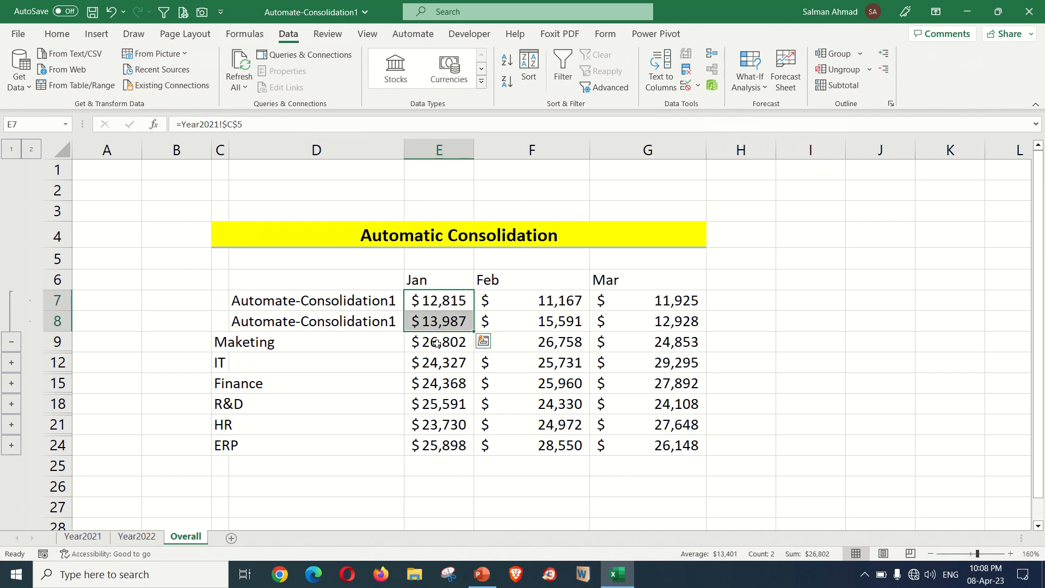
{"action": "left_click", "coordinate": [435, 342]}
{"action": "left_click", "coordinate": [546, 346]}
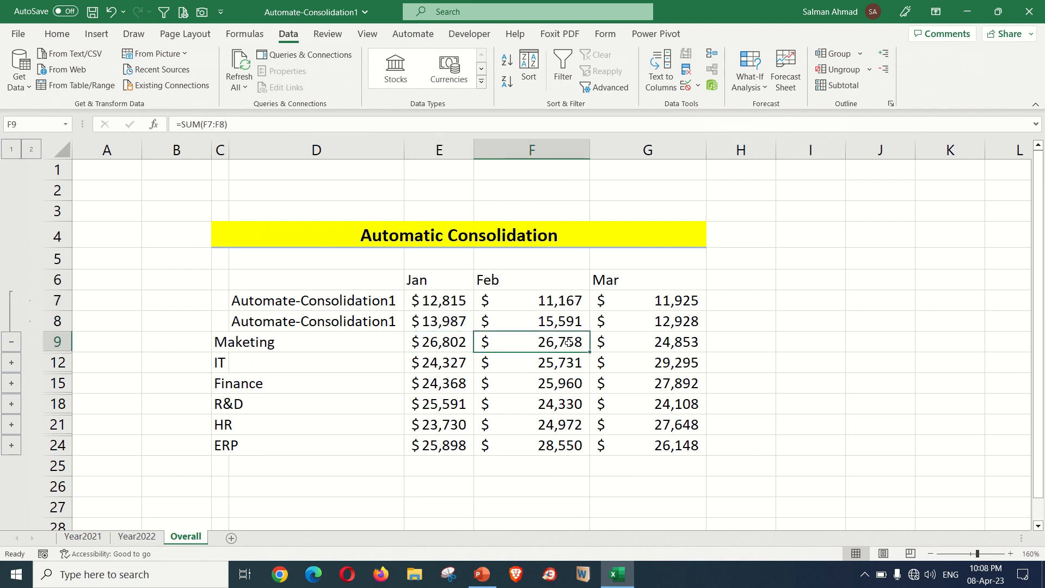
{"action": "left_click", "coordinate": [617, 341]}
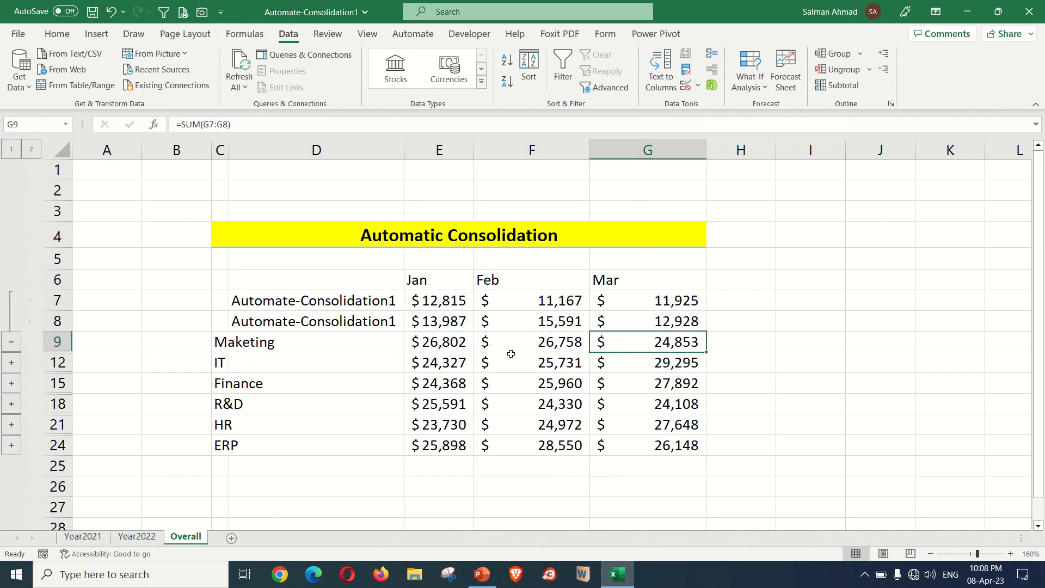
{"action": "left_click", "coordinate": [12, 342]}
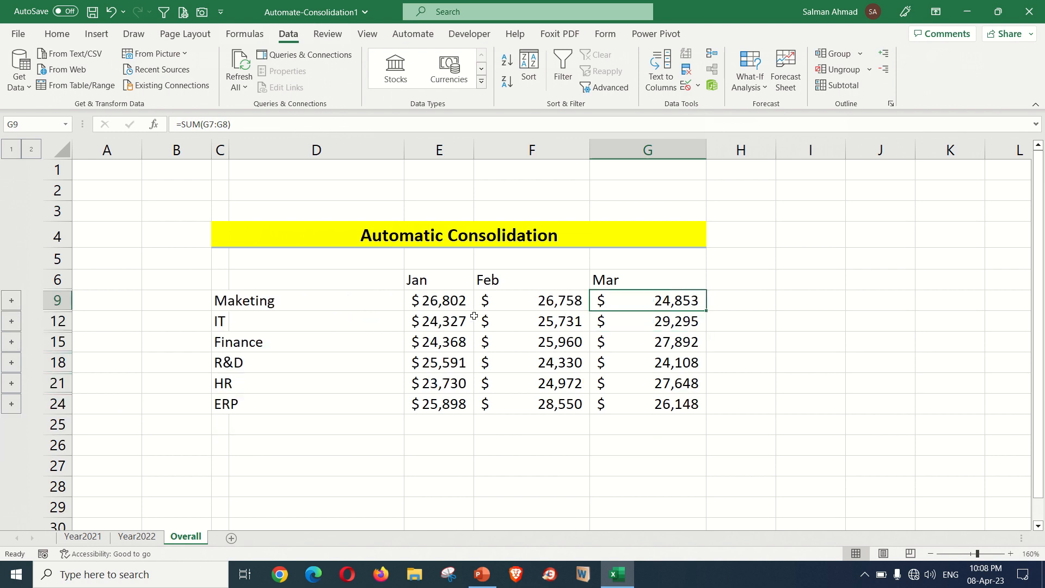
{"action": "left_click", "coordinate": [11, 322]}
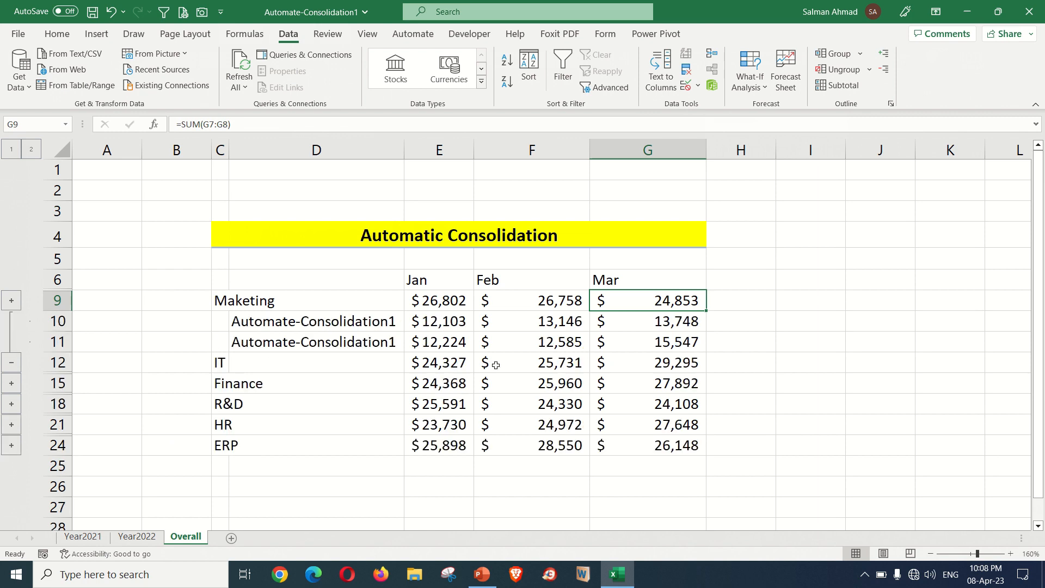
{"action": "left_click", "coordinate": [11, 362]}
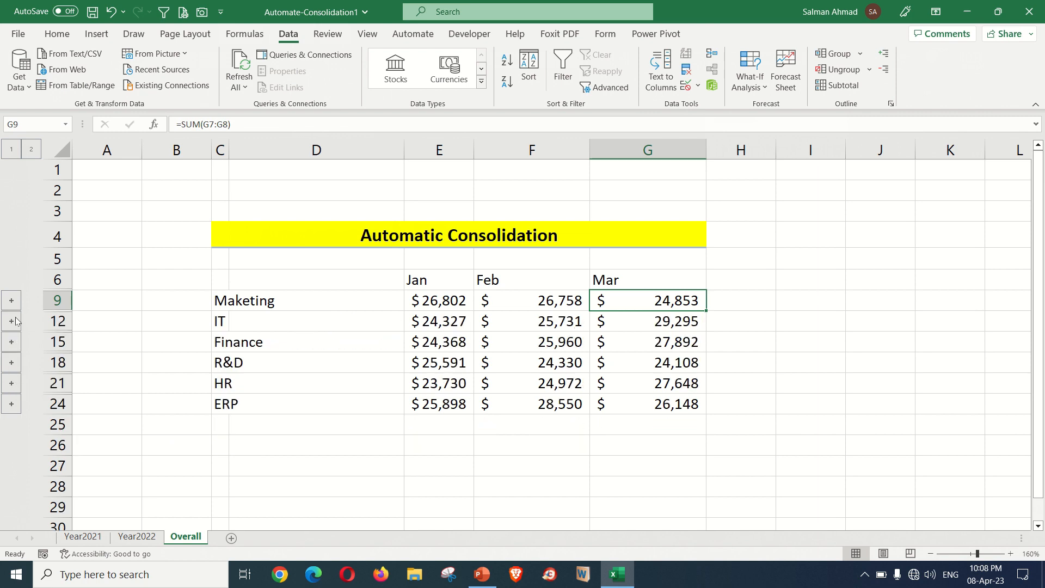
Expand the detail rows of all department groups: Maketing, IT, Finance, R&D, HR and ERP.
{"action": "left_click", "coordinate": [12, 303]}
{"action": "left_click", "coordinate": [11, 362]}
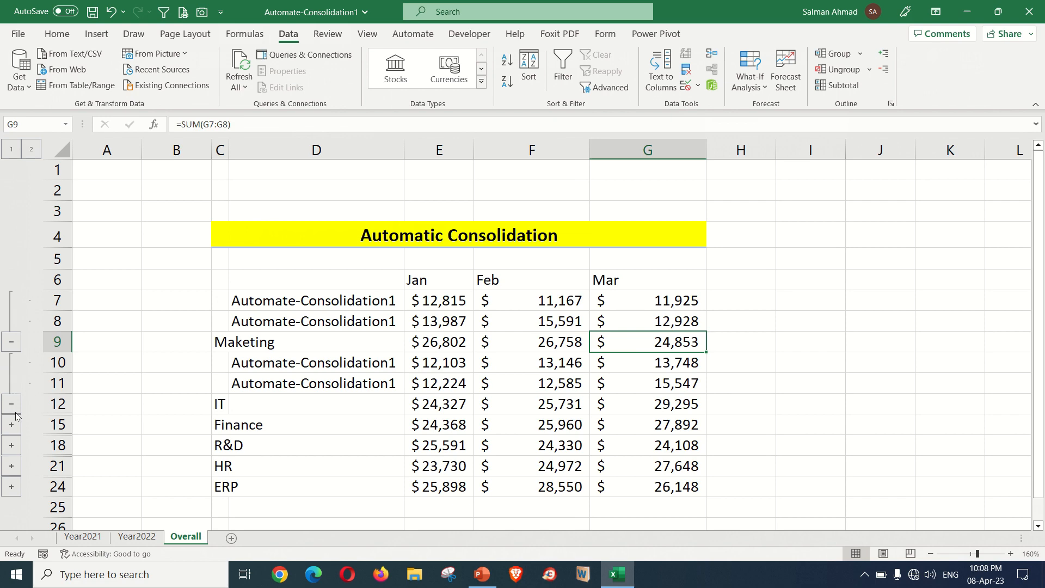
{"action": "left_click", "coordinate": [12, 425]}
{"action": "scroll", "coordinate": [12, 426], "scroll_direction": "down", "scroll_amount": 1}
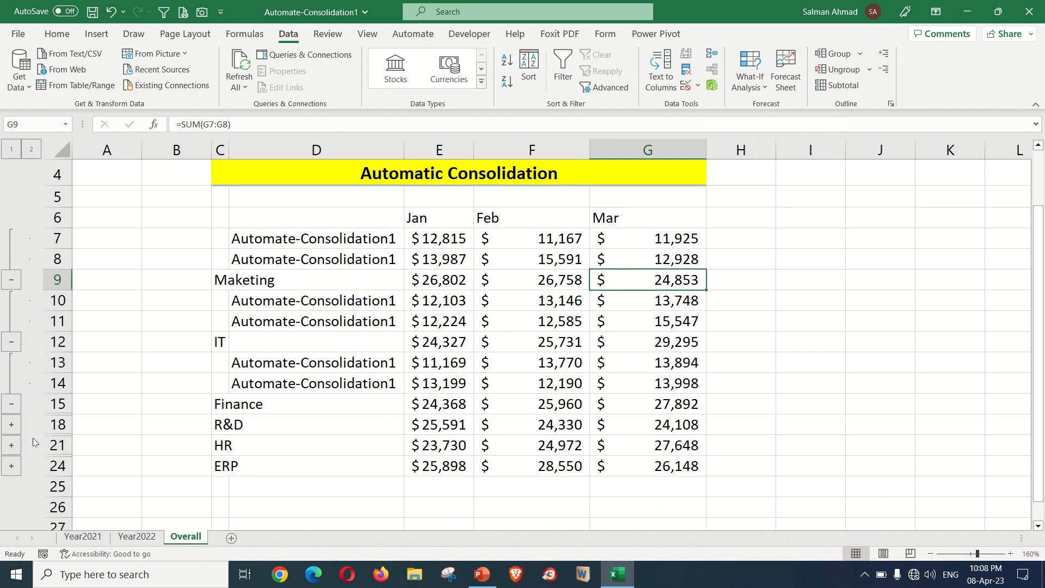
{"action": "left_click", "coordinate": [12, 425]}
{"action": "scroll", "coordinate": [14, 460], "scroll_direction": "down", "scroll_amount": 1}
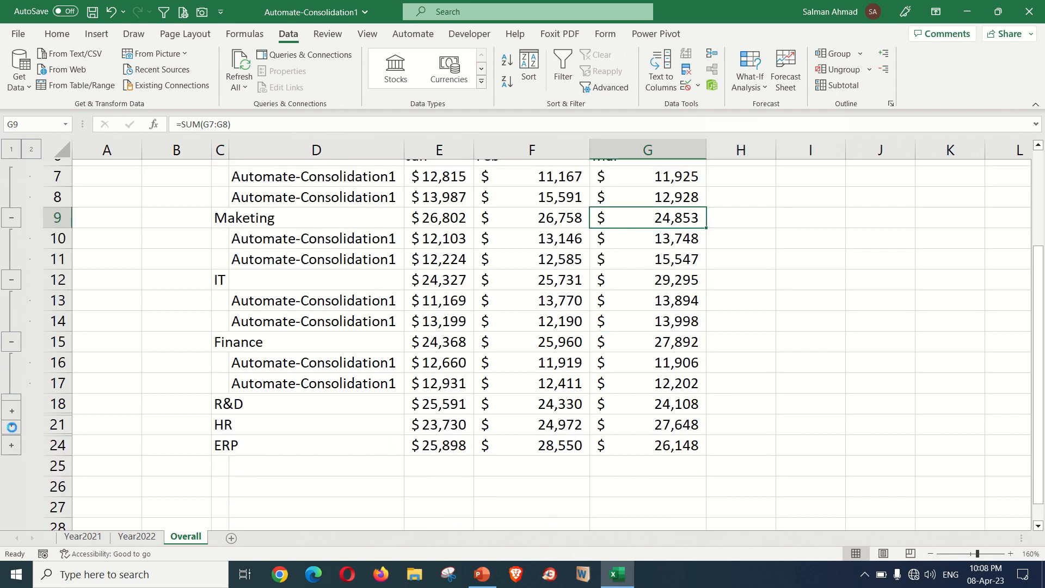
{"action": "left_click", "coordinate": [12, 432]}
{"action": "left_click", "coordinate": [12, 484]}
{"action": "scroll", "coordinate": [12, 484], "scroll_direction": "down", "scroll_amount": 1}
{"action": "scroll", "coordinate": [218, 413], "scroll_direction": "up", "scroll_amount": 3}
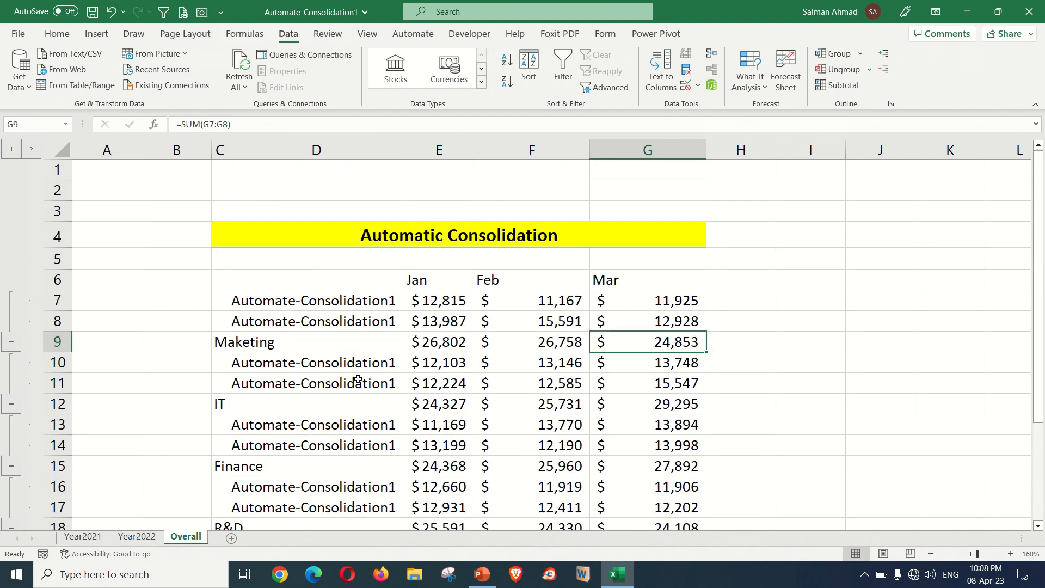